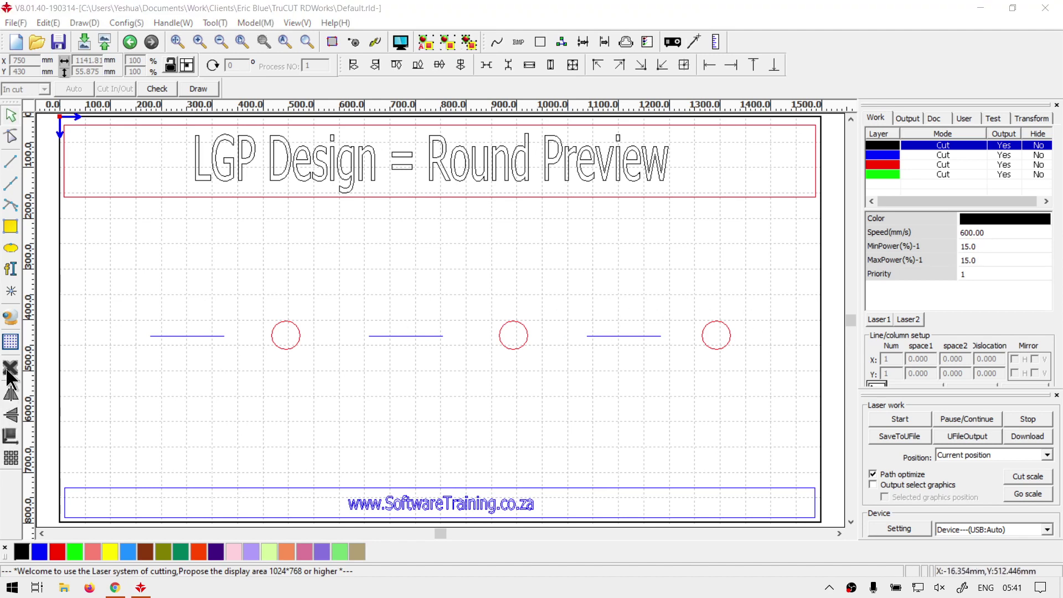
Launch the LGP designer and set the plate width to 40.0 with Lock ratio on.
click(10, 344)
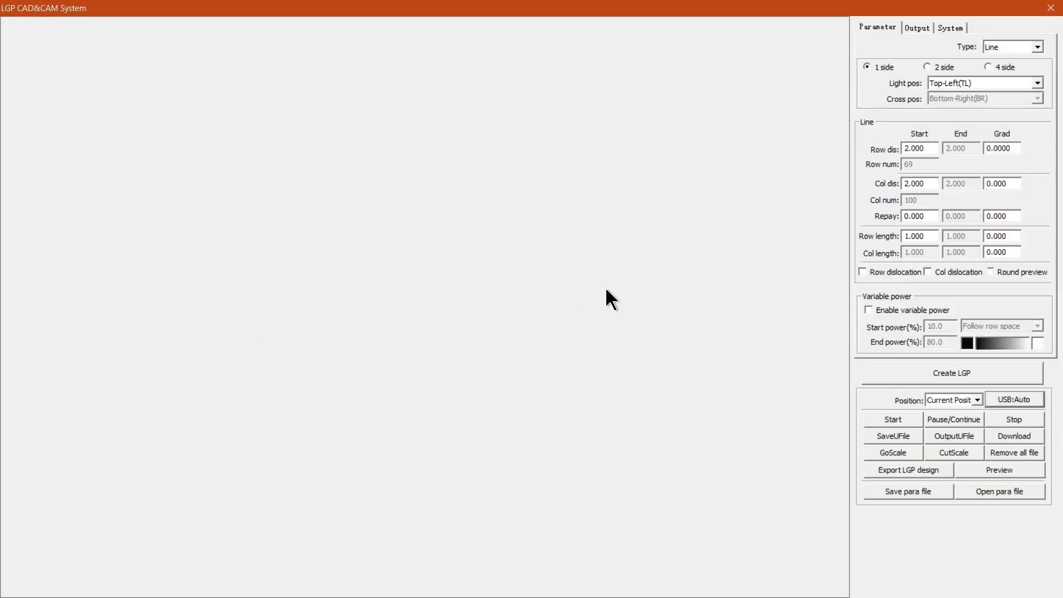
click(947, 28)
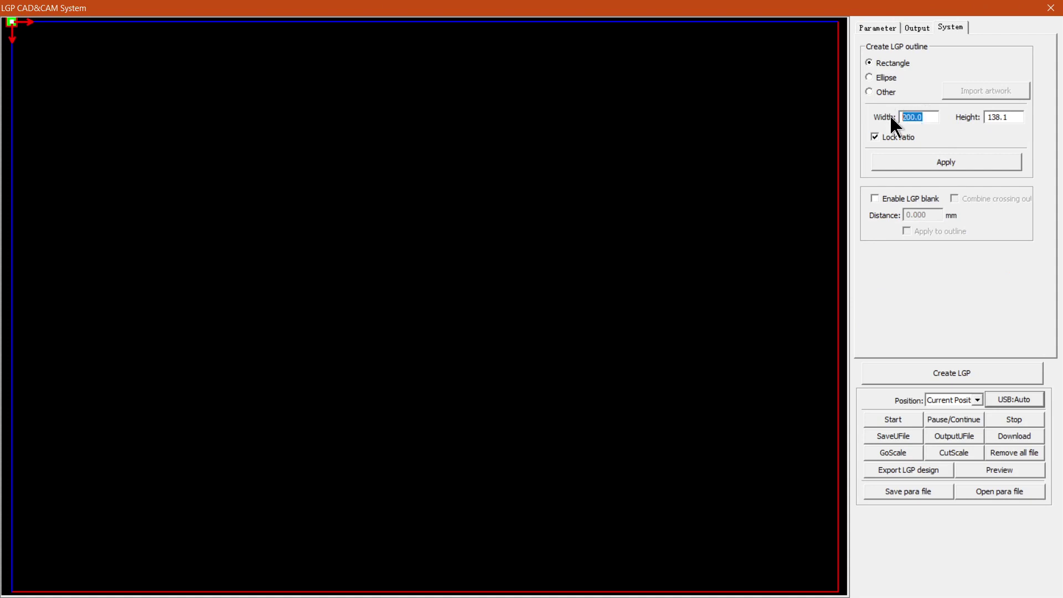
text(40.0)
click(1001, 117)
click(965, 162)
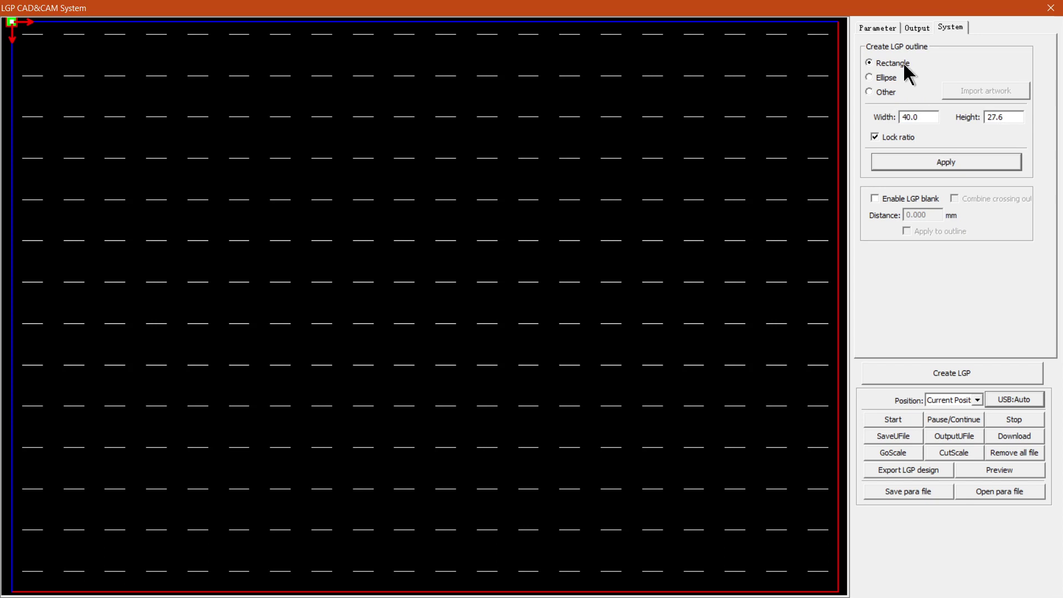
click(879, 27)
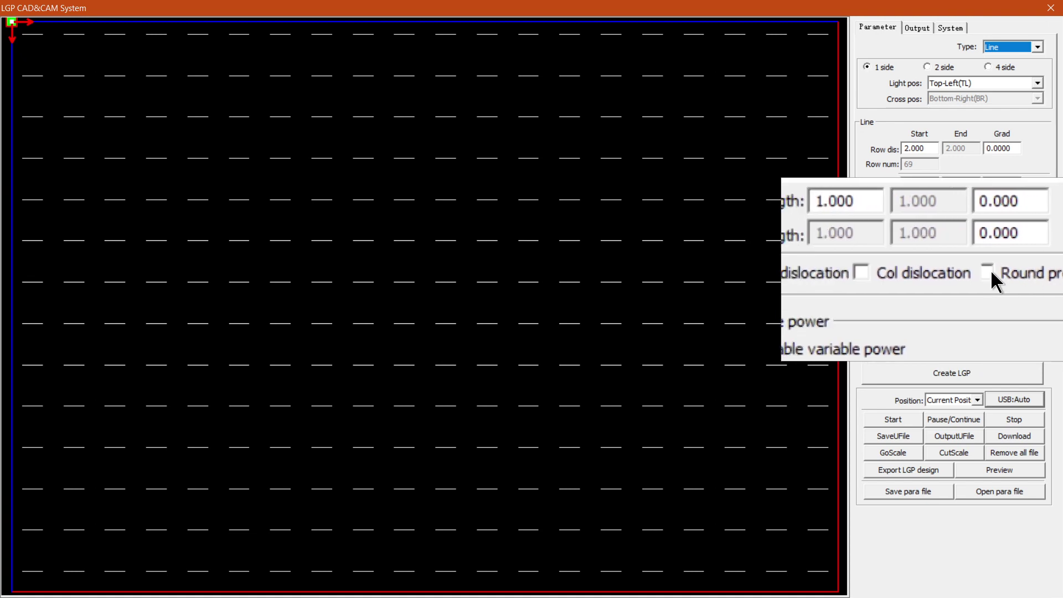
Turn on Round preview, toggling it off and on to compare dots with lines.
click(989, 273)
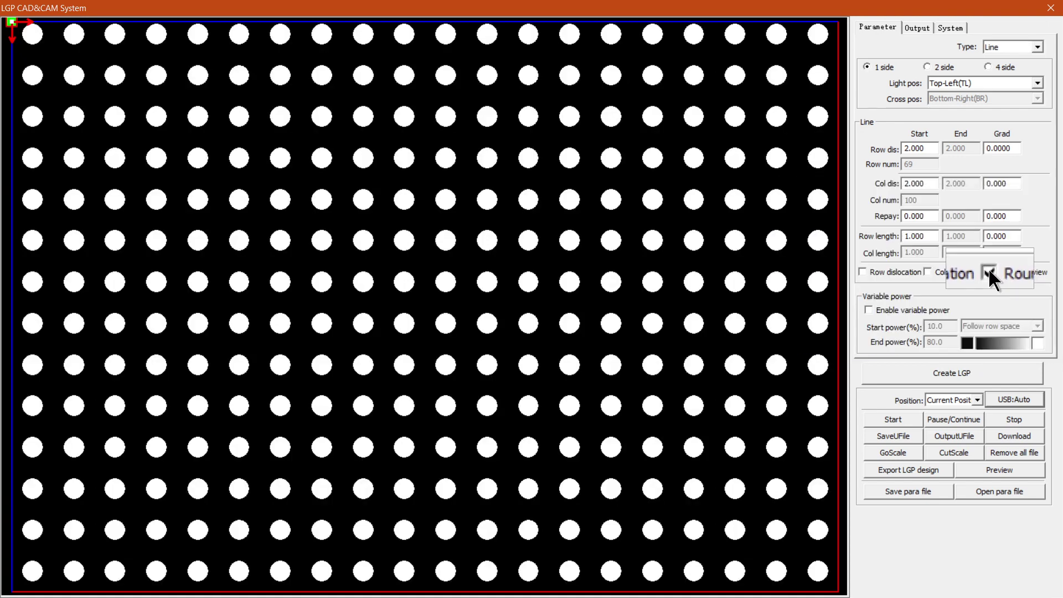
click(987, 270)
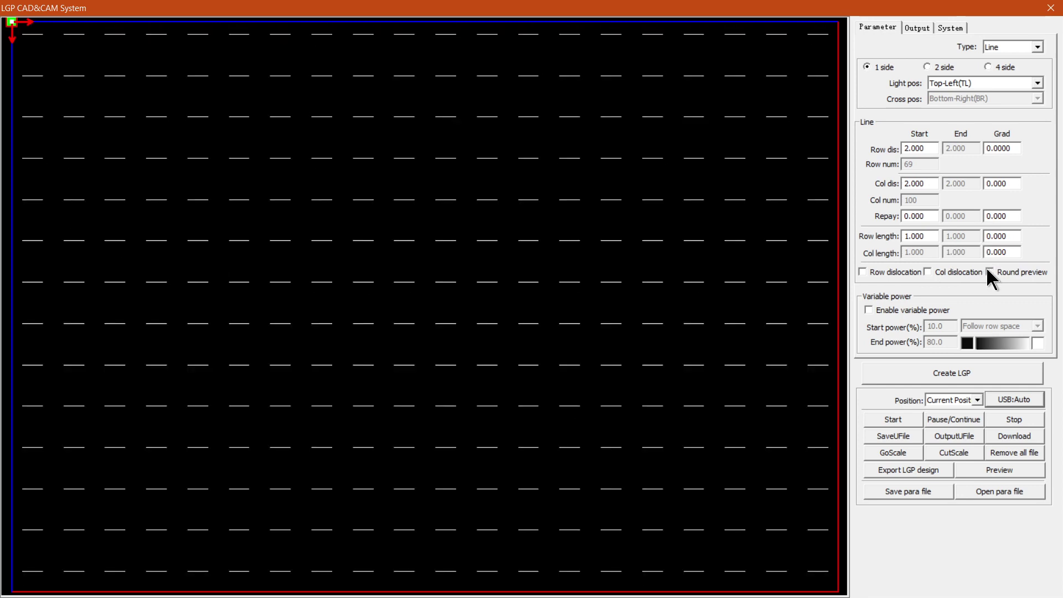
click(988, 269)
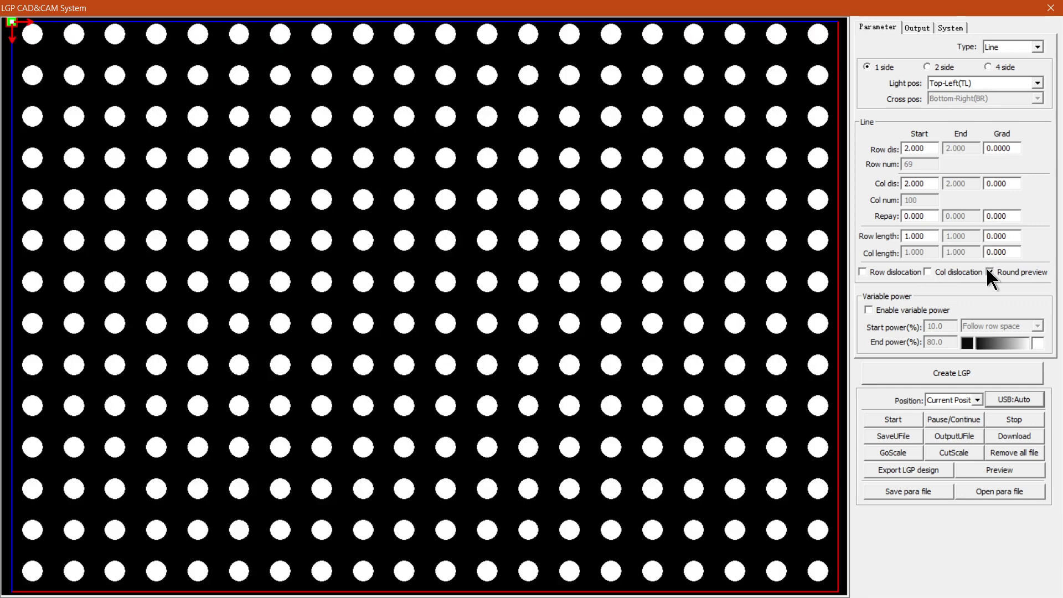
Change the plate width to 200, giving a 200 × 138 outline of round dots.
click(950, 29)
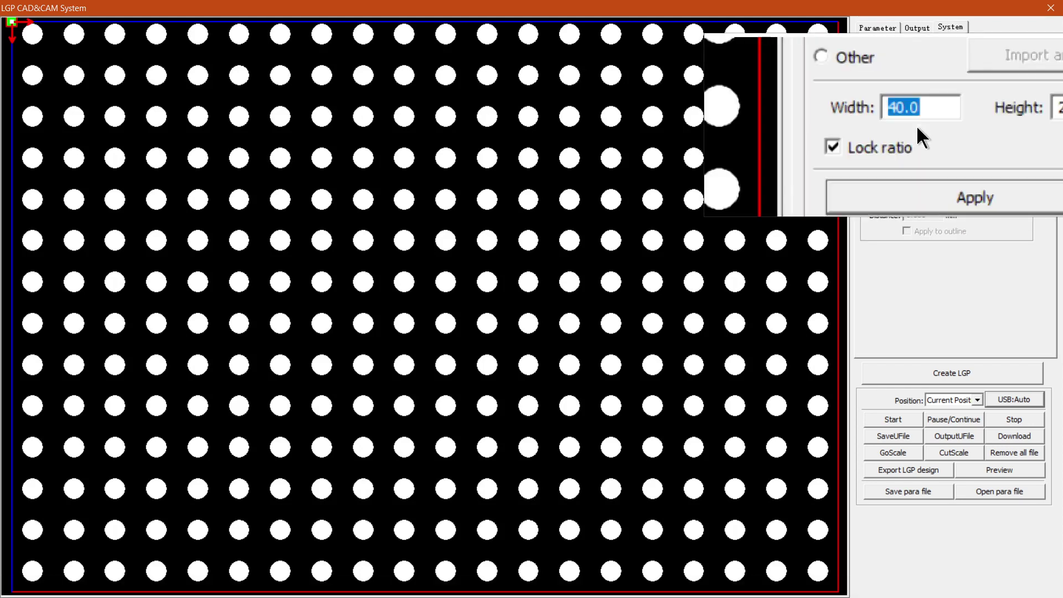
drag(927, 117, 894, 117)
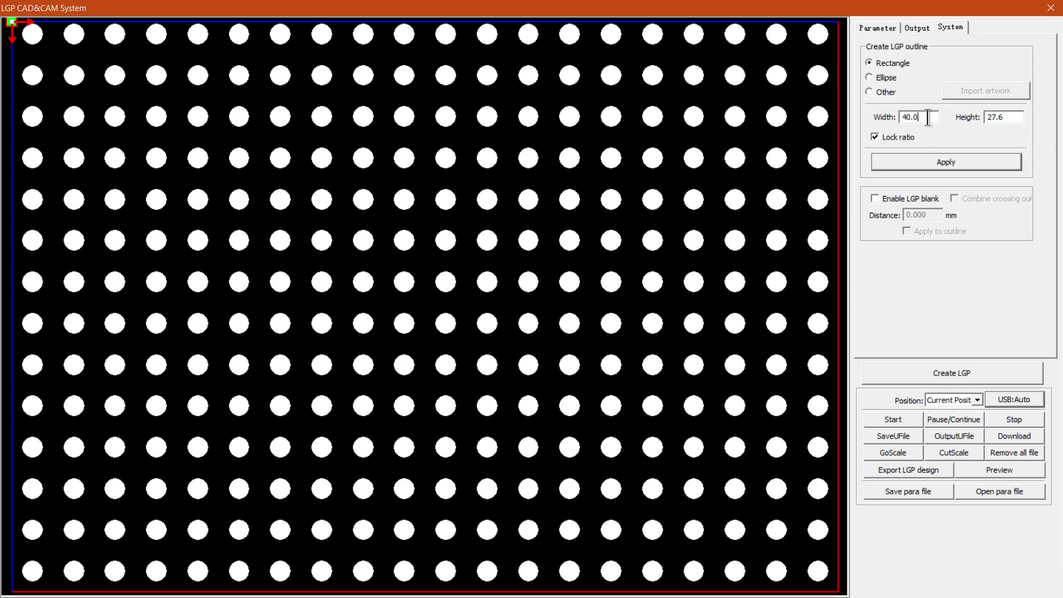
text(2)
text(00)
click(938, 163)
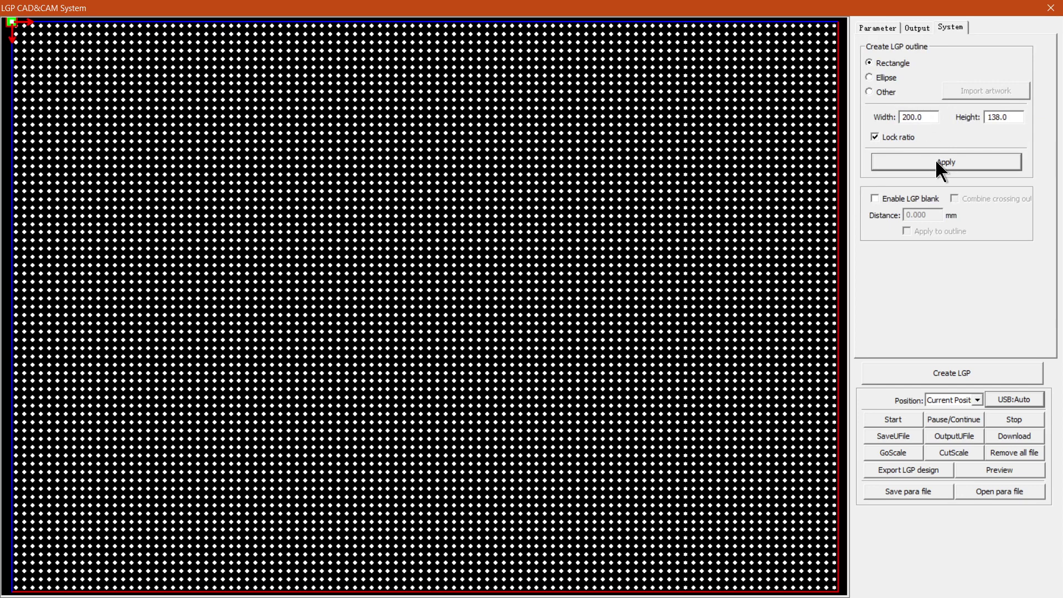
click(885, 29)
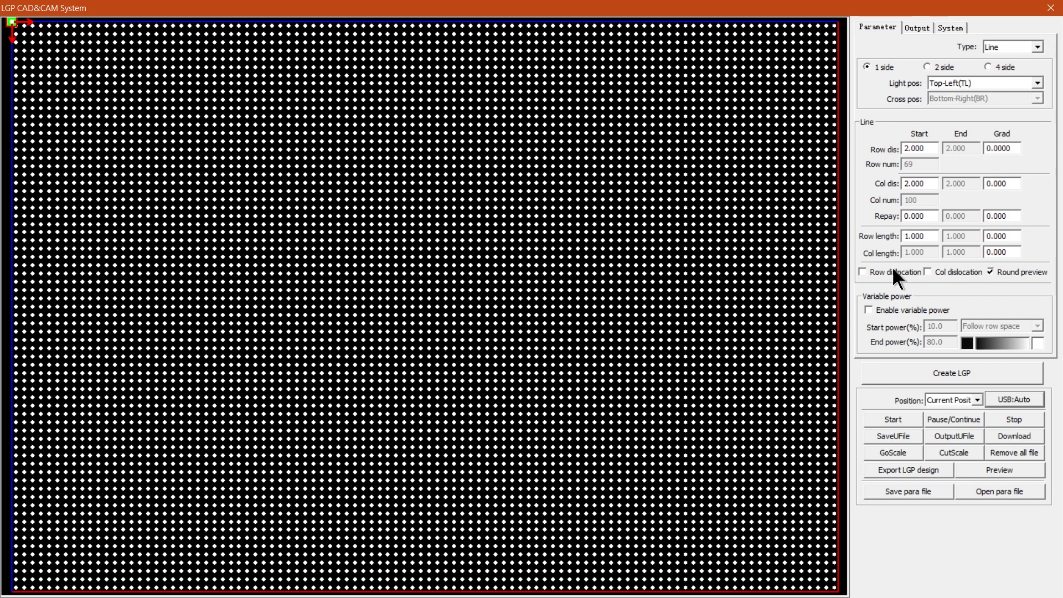
Regenerate the 200 × 138 plate with Row dislocation staggering alternate dot rows.
click(950, 27)
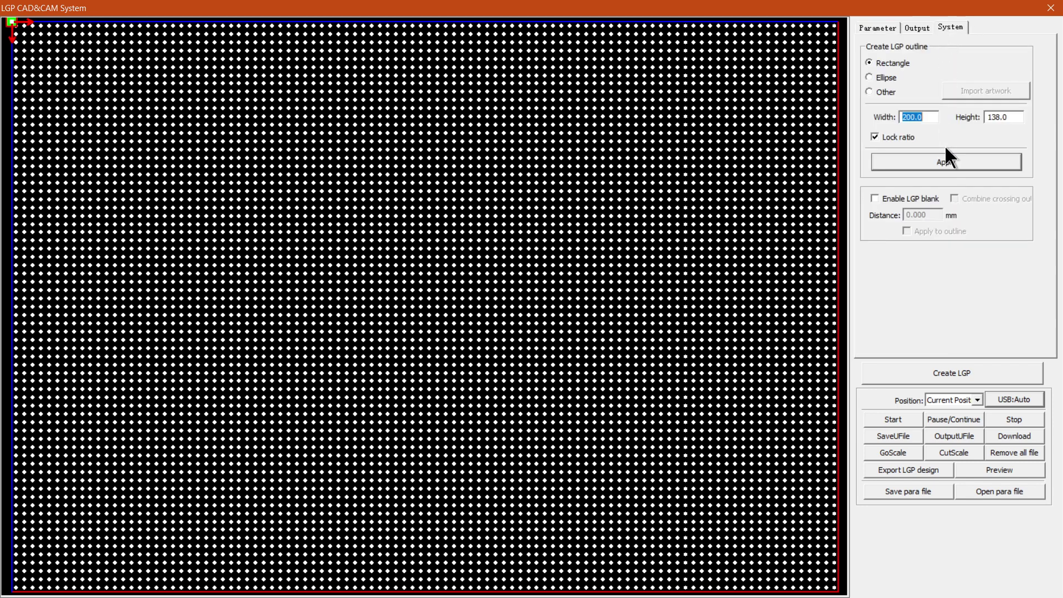
click(943, 163)
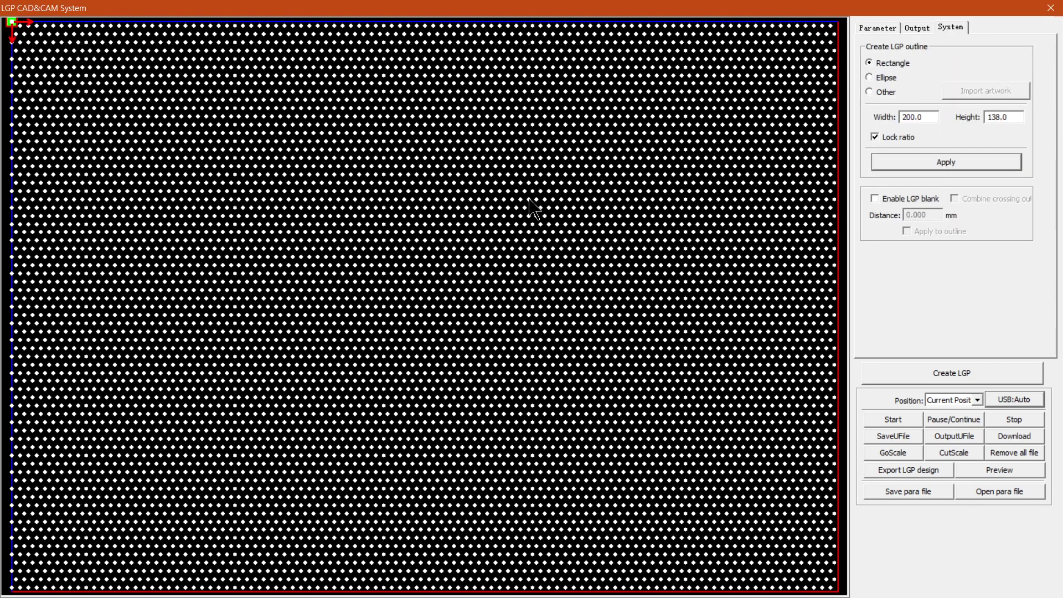
click(877, 29)
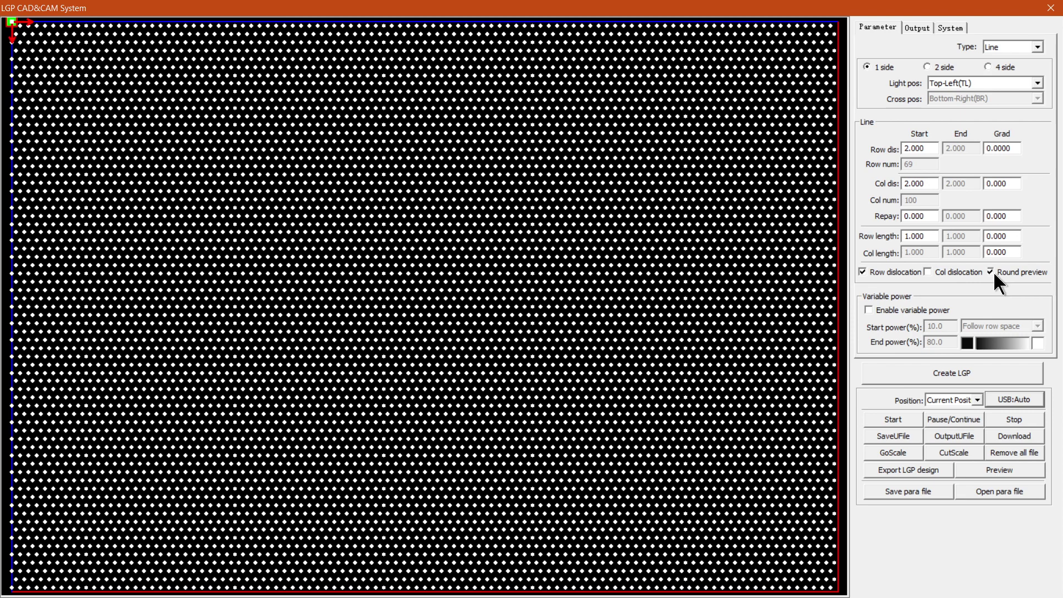
Close the LGP CAD&CAM System window and switch to Chrome showing softwaretraining.co.za.
click(1051, 8)
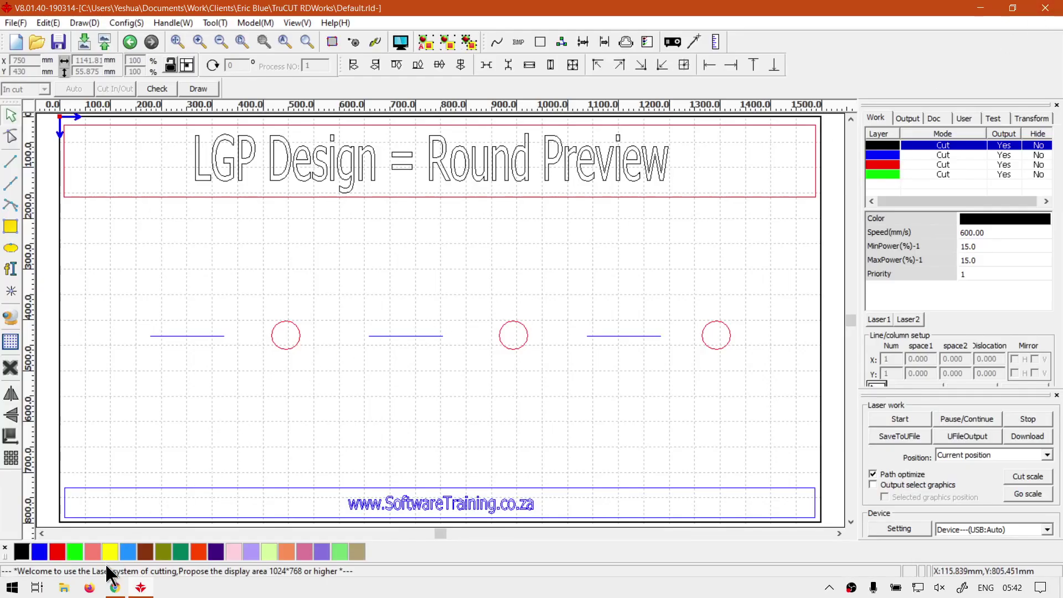
click(115, 587)
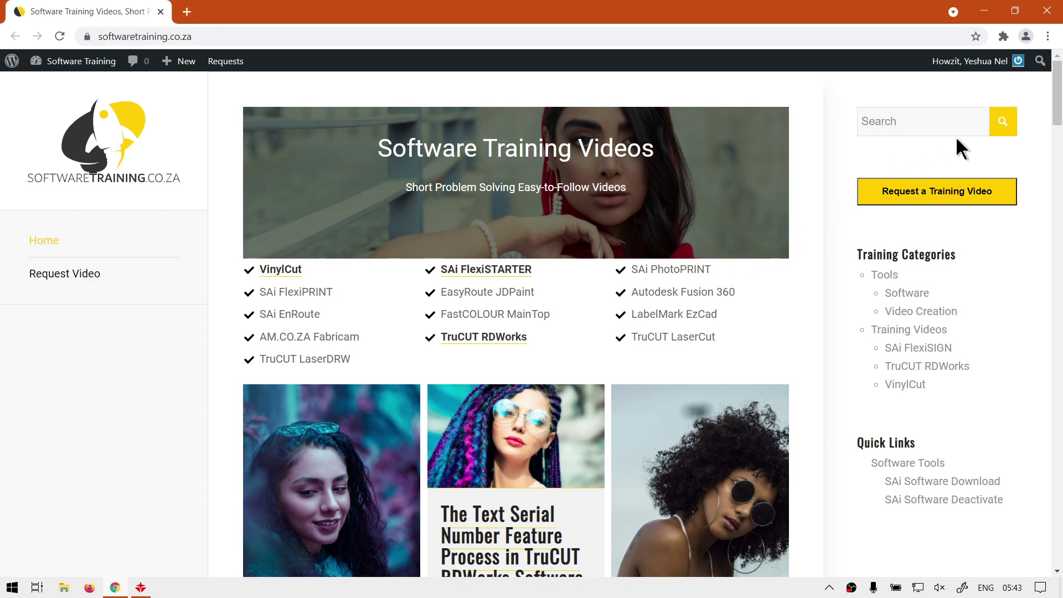
scroll(637, 365, down, 5)
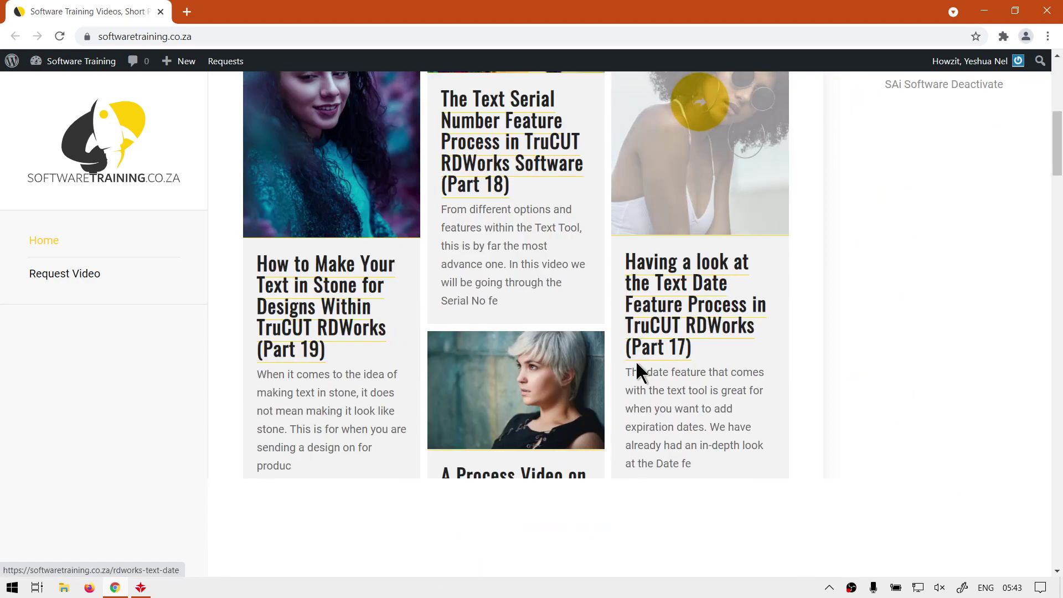
scroll(636, 360, up, 5)
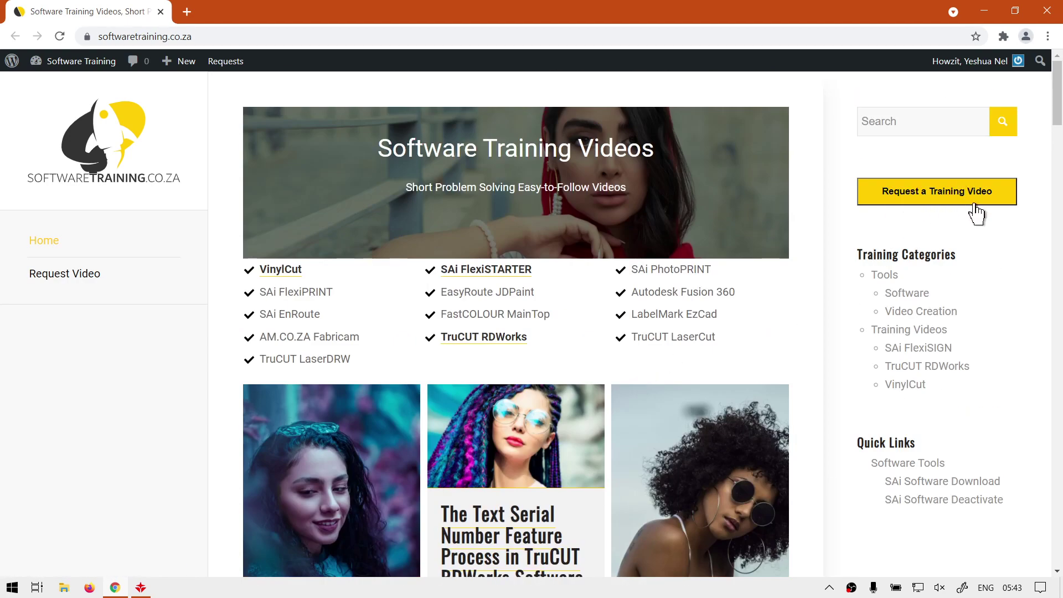